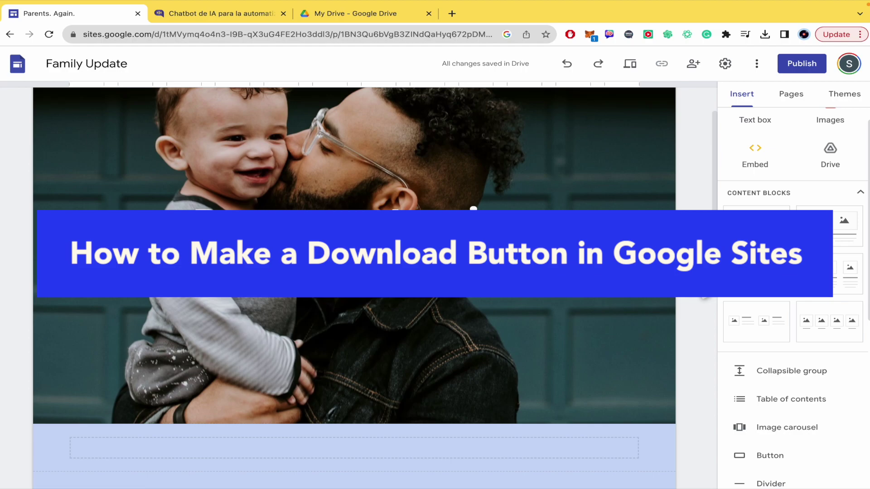
# Scroll through the Insert panel and briefly check the Google Drive file list
pyautogui.scroll(-1, 692, 267)
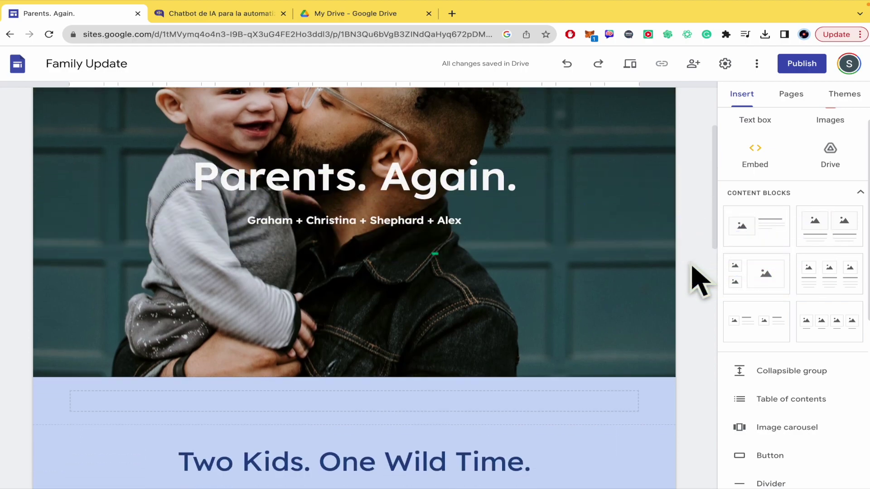
pyautogui.scroll(-1, 698, 278)
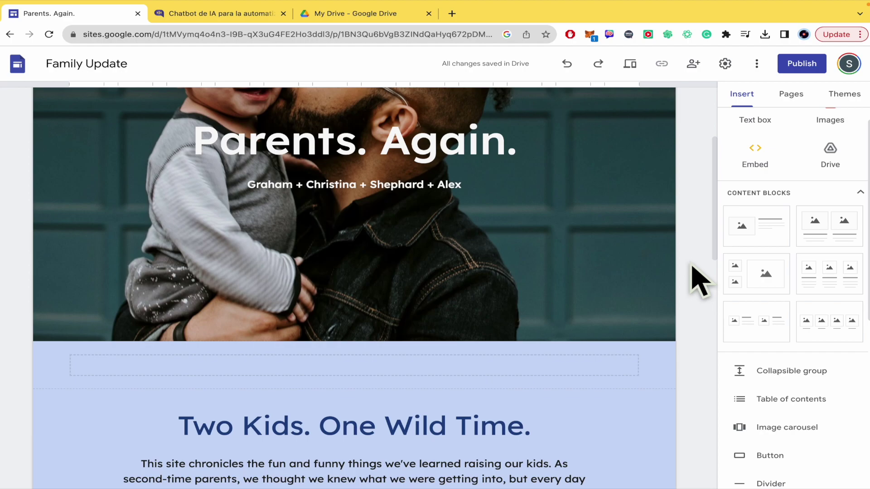
pyautogui.scroll(-7, 700, 279)
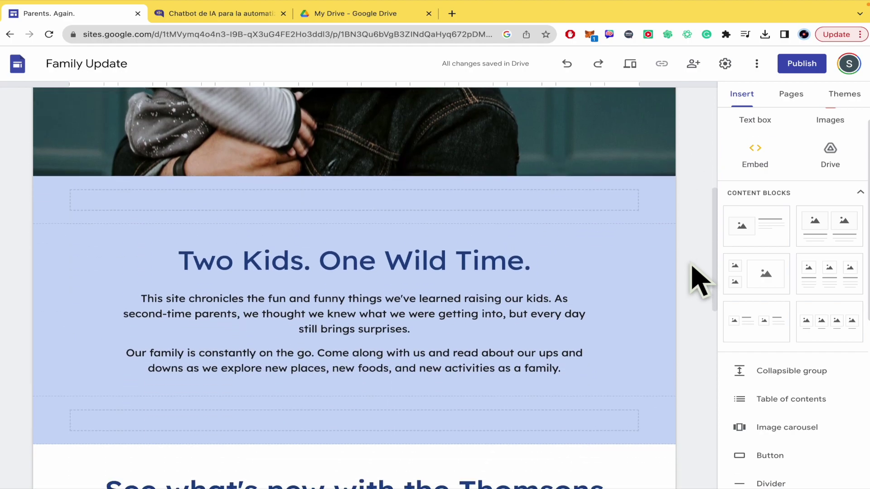
pyautogui.scroll(-6, 692, 267)
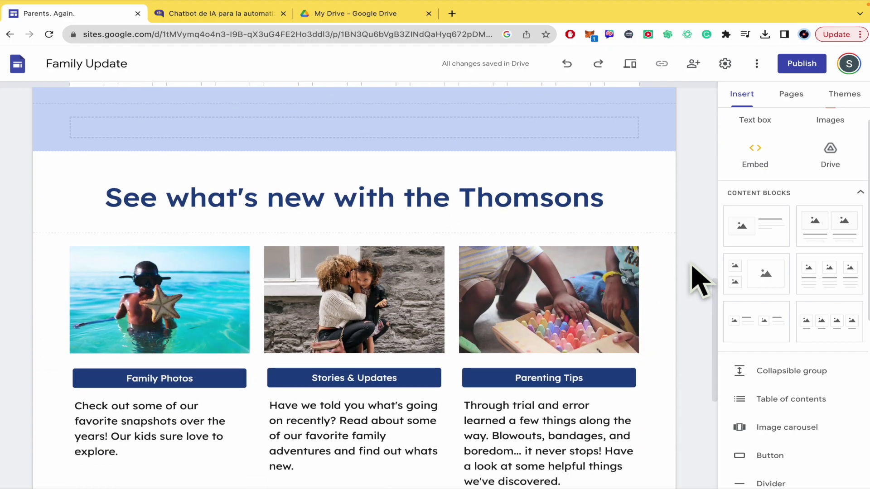
pyautogui.scroll(-3, 693, 268)
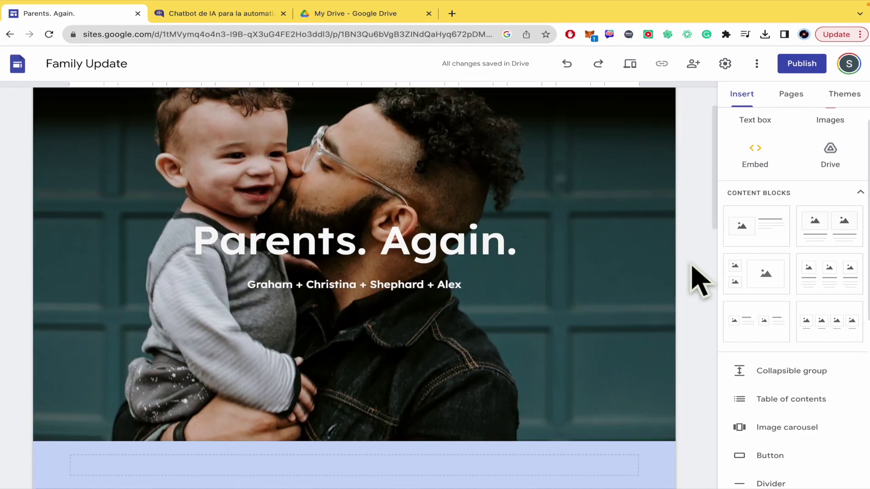
pyautogui.scroll(1, 692, 267)
pyautogui.scroll(-1, 700, 281)
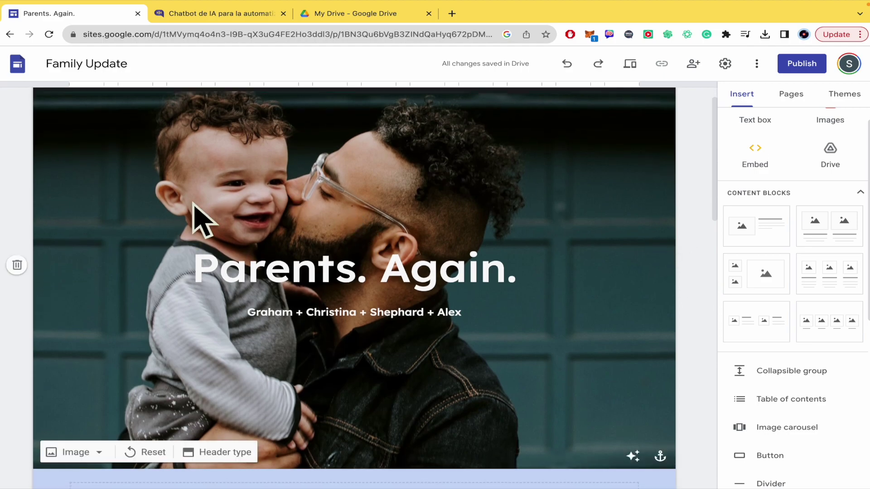
pyautogui.click(347, 17)
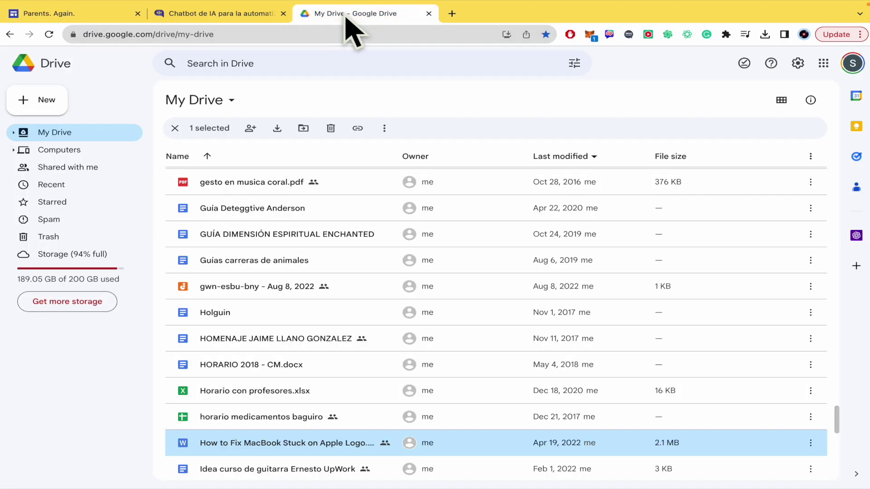
pyautogui.click(78, 15)
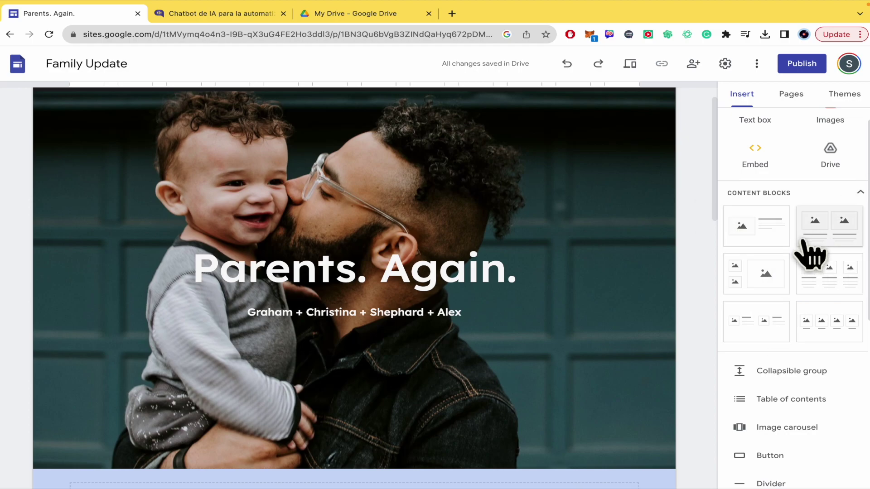
# Insert a button named Download and move to its empty Link field
pyautogui.scroll(-2, 806, 247)
pyautogui.scroll(-1, 811, 254)
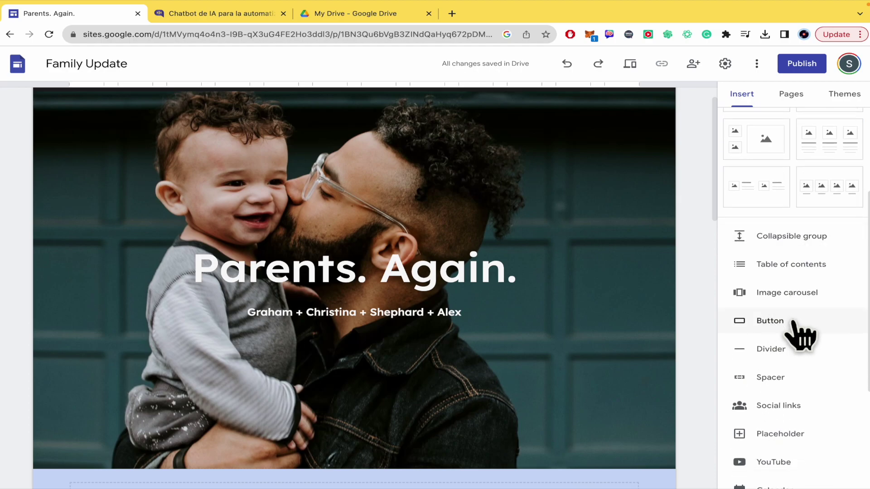
pyautogui.click(771, 321)
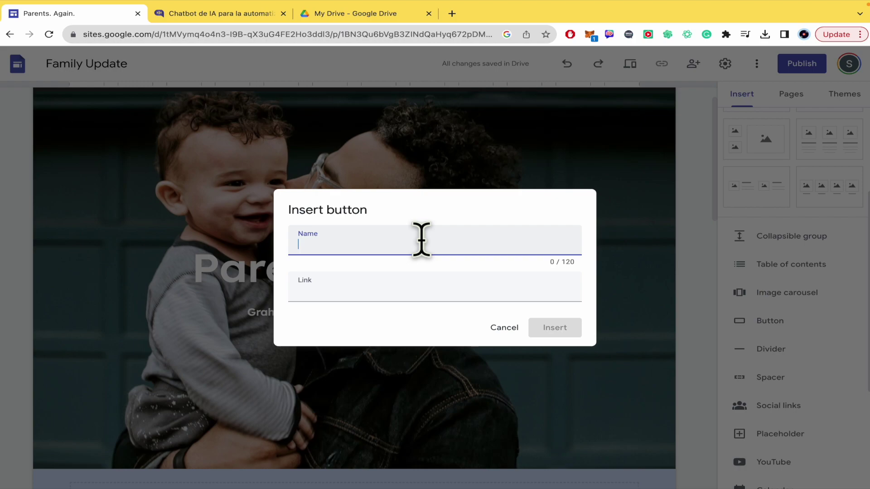
pyautogui.write('Download')
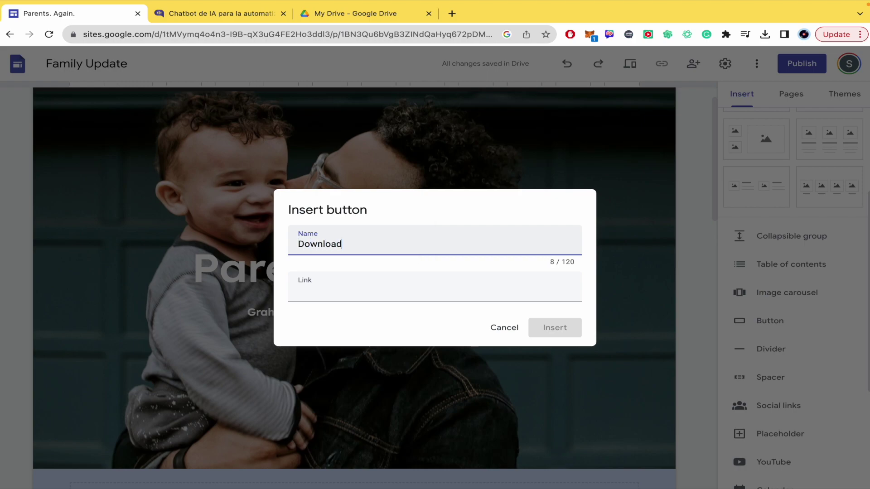
pyautogui.click(383, 288)
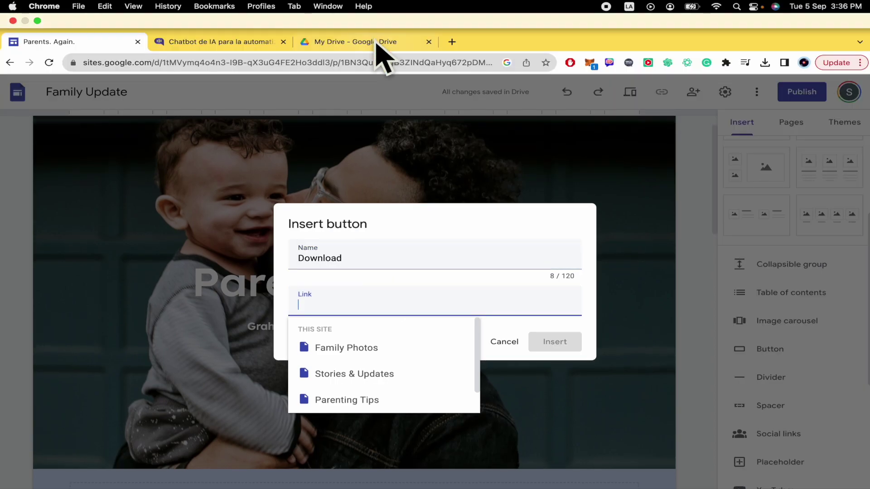
# Copy the MacBook Word file's Drive sharing link and paste it into the button's Link field
pyautogui.click(377, 42)
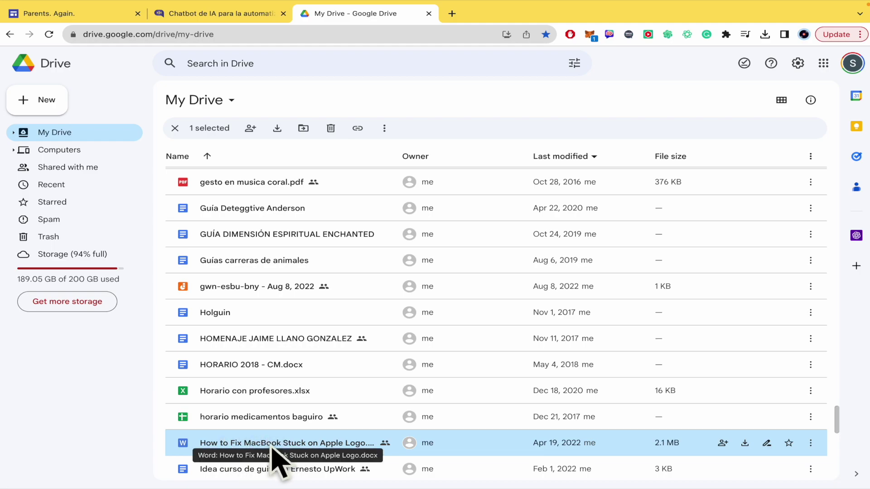
pyautogui.rightClick(272, 448)
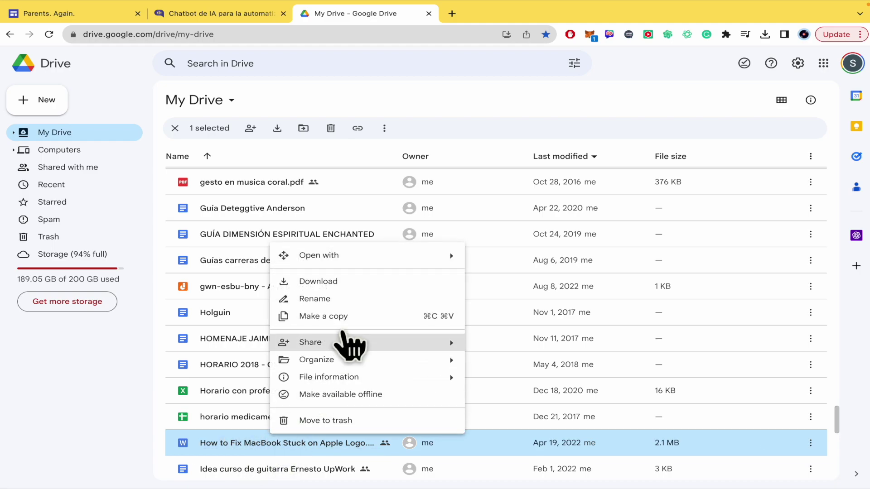
pyautogui.moveTo(365, 347)
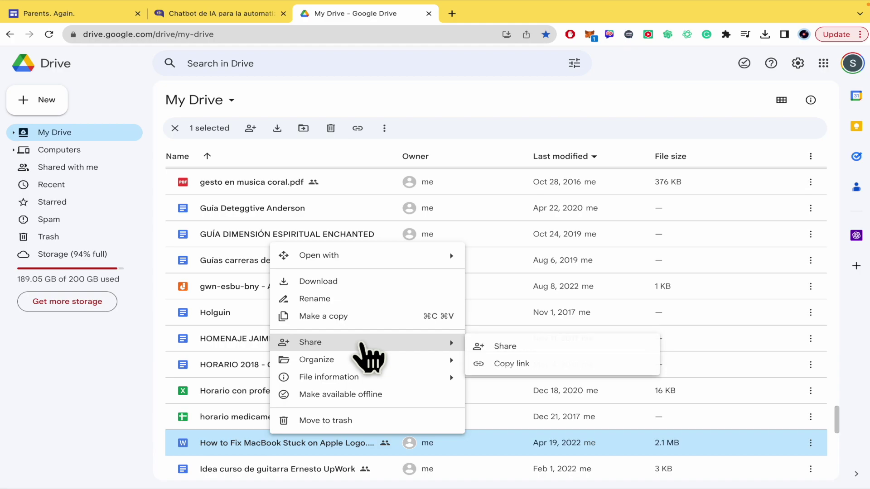
pyautogui.click(510, 364)
pyautogui.click(181, 11)
pyautogui.click(91, 13)
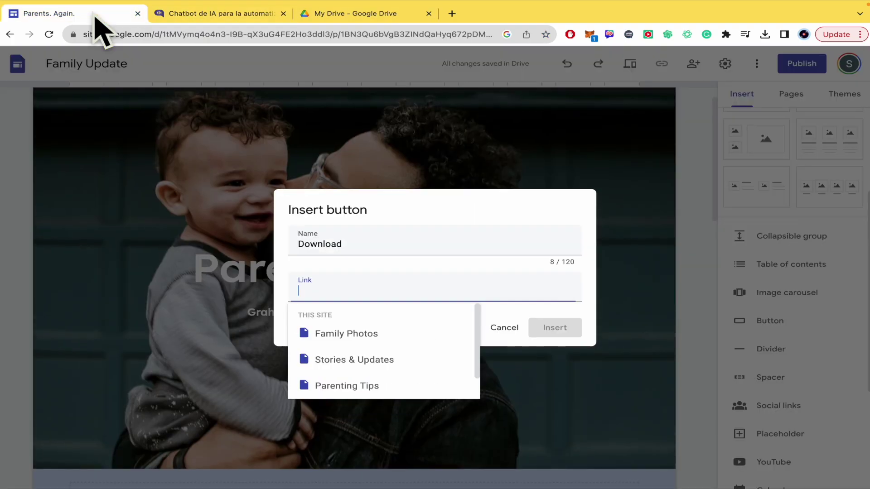
pyautogui.hotkey('ctrl', 'v')
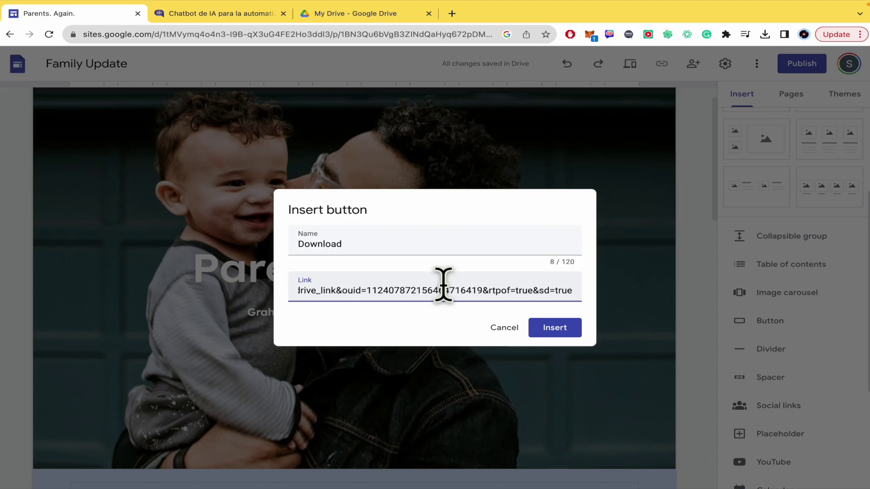
# Cut the pasted Drive link from the Link field into the Notes note
pyautogui.tripleClick(443, 284)
pyautogui.press('super+x')
pyautogui.press('super+Tab')
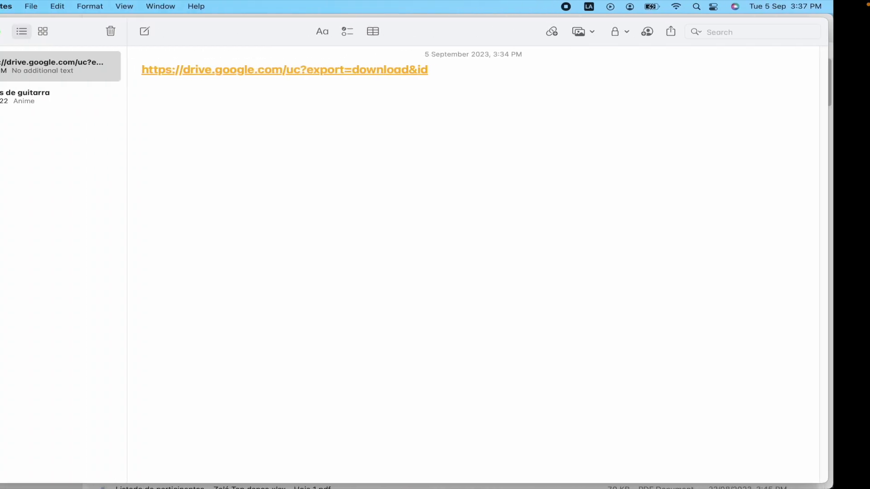
pyautogui.press('super+v')
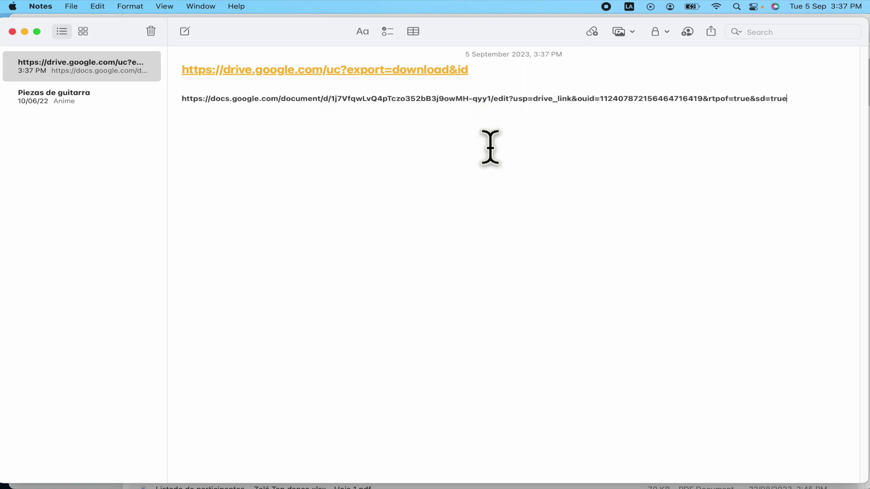
pyautogui.press('Return')
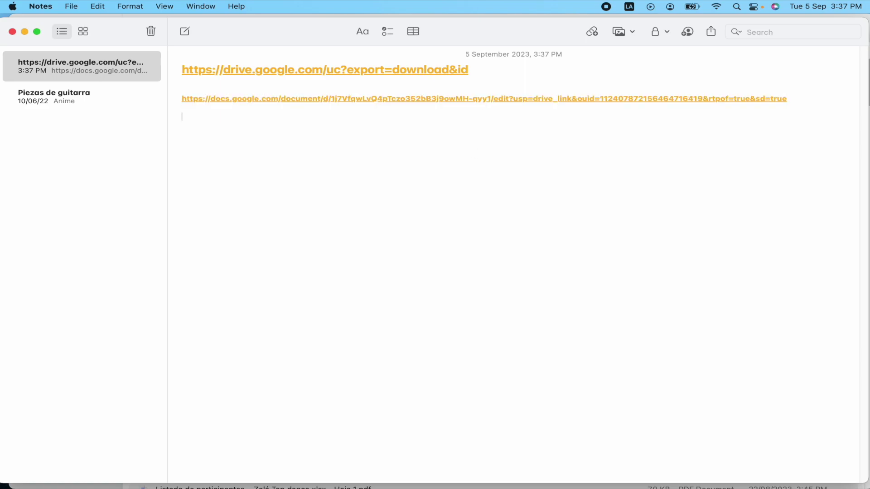
# Copy the document ID between /d/ and /edit in the Docs link
pyautogui.moveTo(179, 100); pyautogui.dragTo(802, 94)
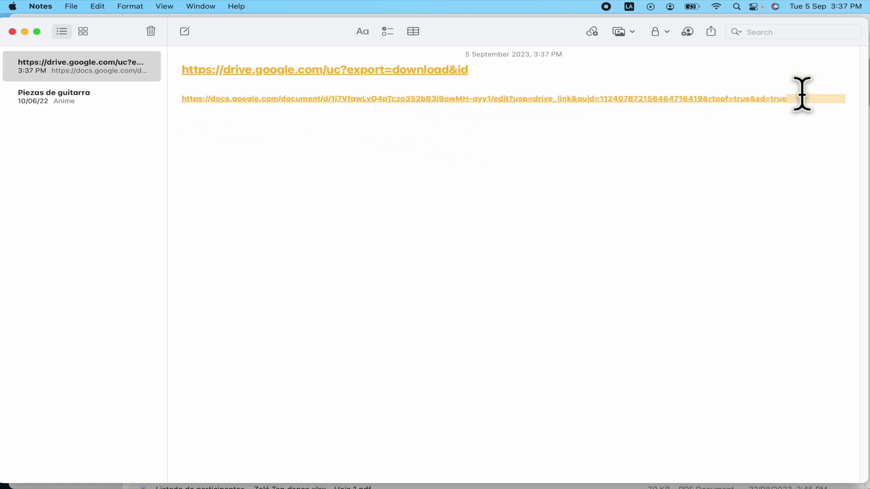
pyautogui.click(785, 113)
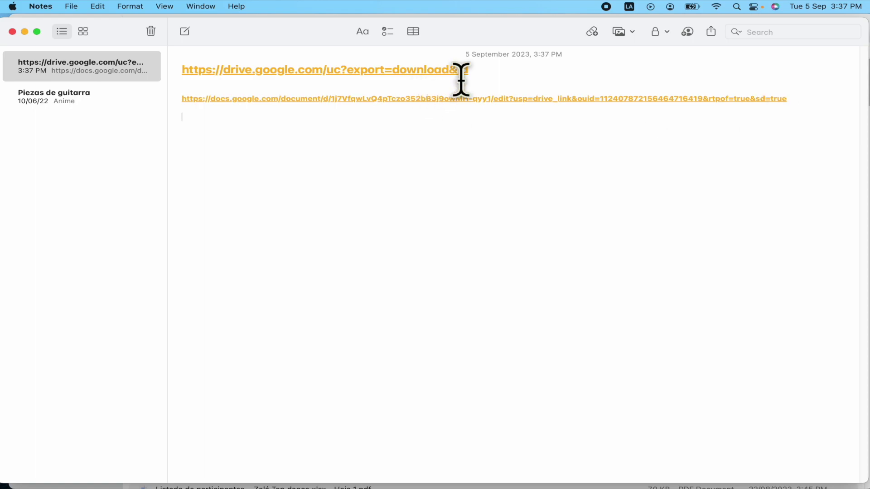
pyautogui.moveTo(493, 70); pyautogui.dragTo(174, 69)
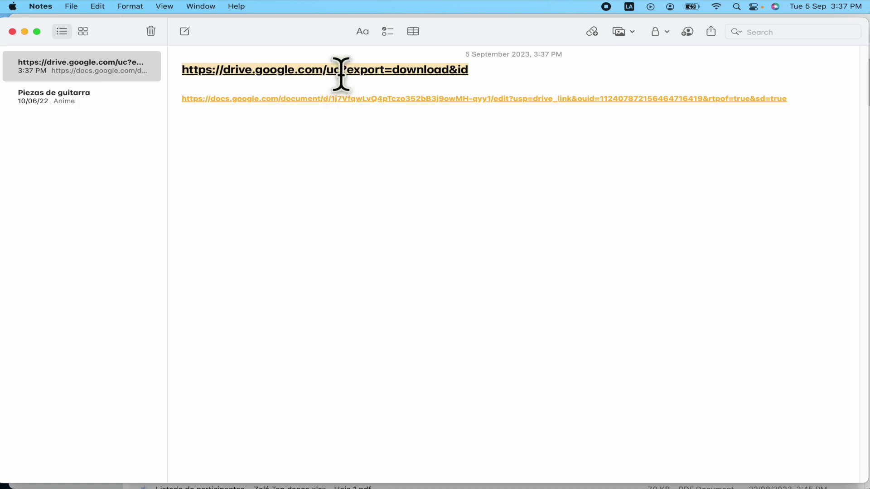
pyautogui.click(326, 122)
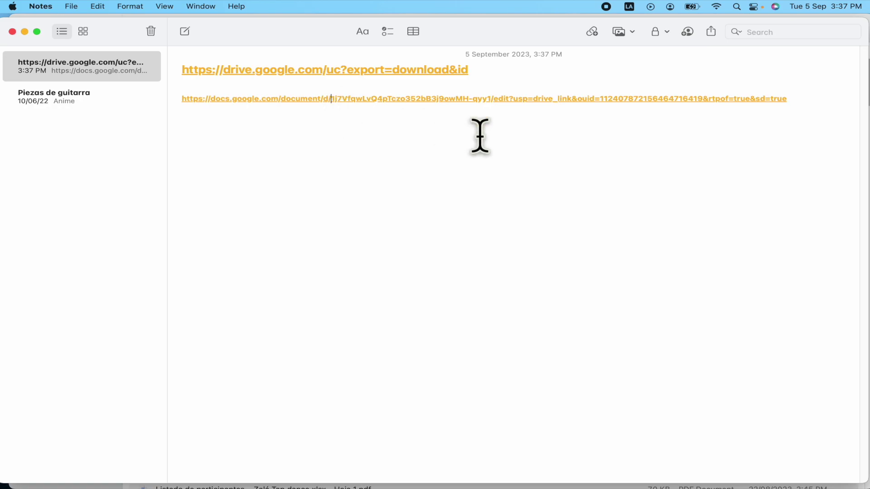
pyautogui.hotkey('shift', 'Right')
pyautogui.hotkey('shift', 'Right')
pyautogui.hotkey('shift', 'Right')
pyautogui.hotkey('shift', 'Right')
pyautogui.hotkey('shift', 'Right')
pyautogui.hotkey('shift', 'Right')
pyautogui.hotkey('shift', 'Right')
pyautogui.hotkey('shift', 'Right')
pyautogui.hotkey('shift', 'Right')
pyautogui.hotkey('shift', 'Right')
pyautogui.hotkey('shift', 'Right')
pyautogui.hotkey('shift', 'Right')
pyautogui.hotkey('shift', 'Right')
pyautogui.hotkey('shift', 'Right')
pyautogui.hotkey('shift', 'Right')
pyautogui.hotkey('shift', 'Right')
pyautogui.hotkey('shift', 'Right')
pyautogui.hotkey('shift', 'Right')
pyautogui.hotkey('shift', 'Right')
pyautogui.hotkey('shift', 'Right')
pyautogui.hotkey('shift', 'Right')
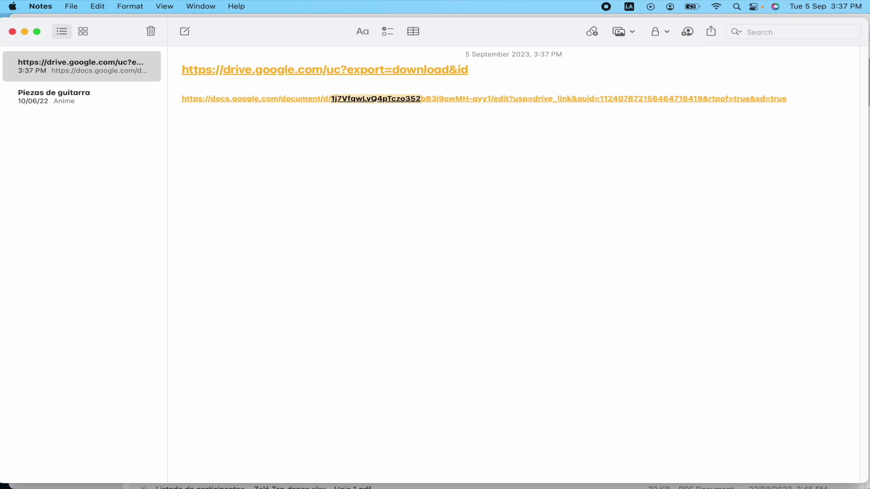
pyautogui.hotkey('shift', 'Right')
pyautogui.hotkey('shift', 'Right')
pyautogui.hotkey('shift', 'Right')
pyautogui.hotkey('shift', 'Right')
pyautogui.hotkey('shift', 'Right')
pyautogui.hotkey('shift', 'Right')
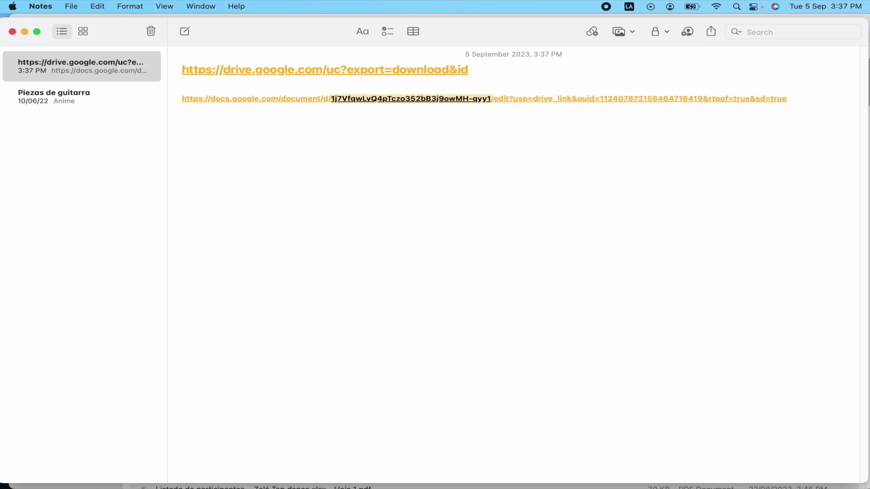
pyautogui.press('super+c')
# Paste the document ID after id= in the direct-download URL
pyautogui.click(491, 76)
pyautogui.click(483, 72)
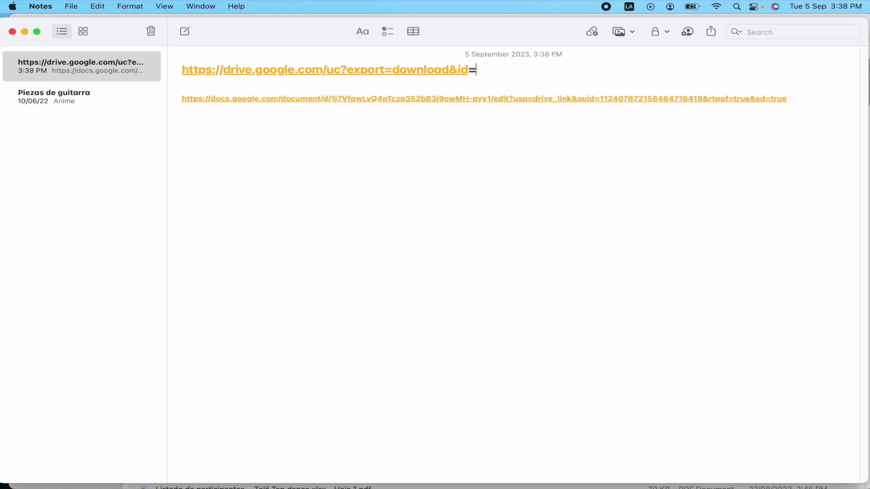
pyautogui.press('super+v')
pyautogui.click(495, 123)
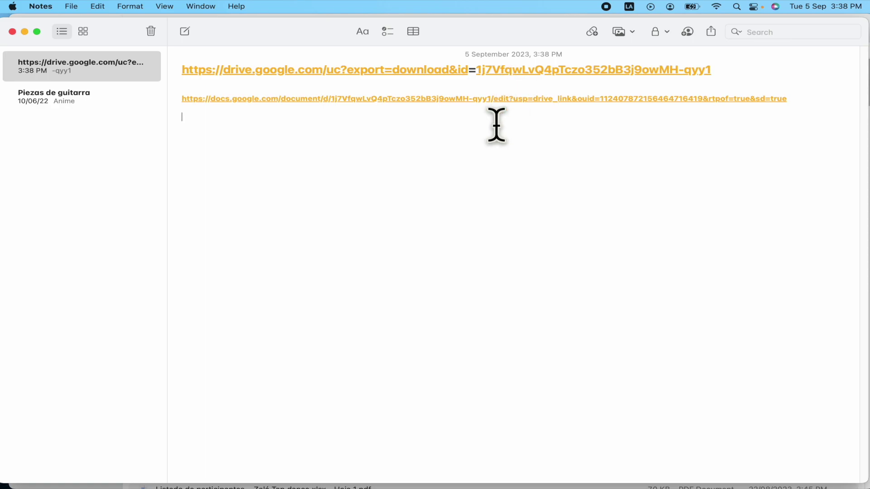
# Copy the completed direct-download URL and return to the browser
pyautogui.moveTo(732, 72); pyautogui.dragTo(168, 58)
pyautogui.press('super+c')
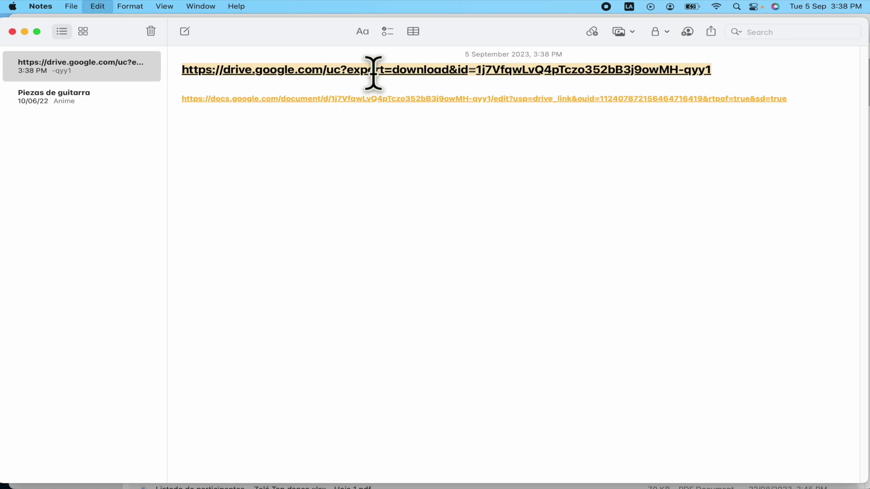
pyautogui.press('super+Tab')
# Paste the direct-download URL as the Download button's link and insert it
pyautogui.click(88, 17)
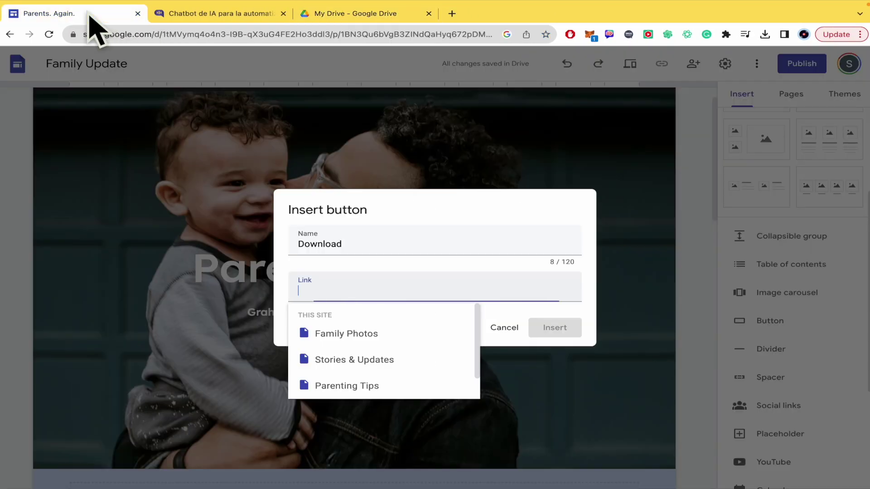
pyautogui.press('super+v')
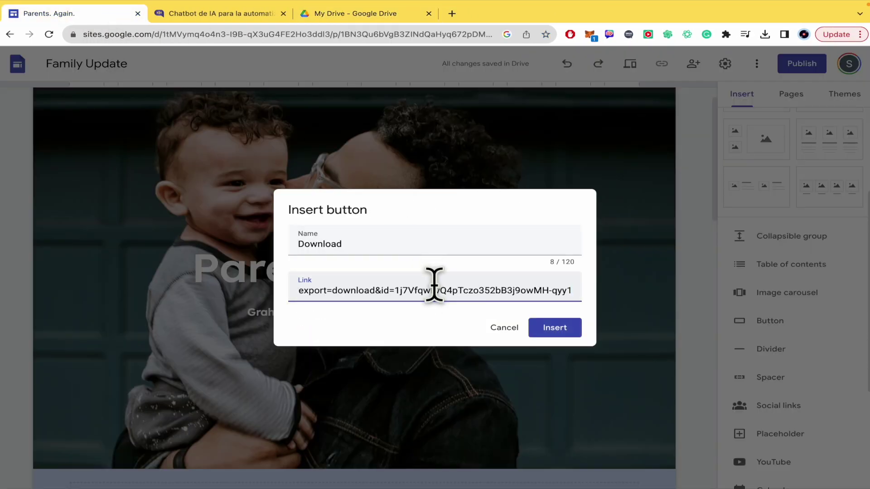
pyautogui.click(566, 336)
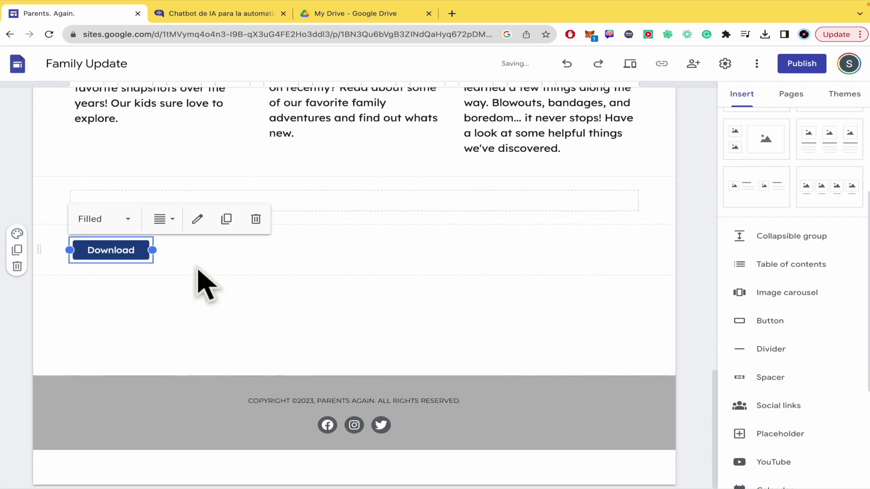
# Drag the Download button to the centre of its section
pyautogui.moveTo(119, 250); pyautogui.dragTo(355, 245)
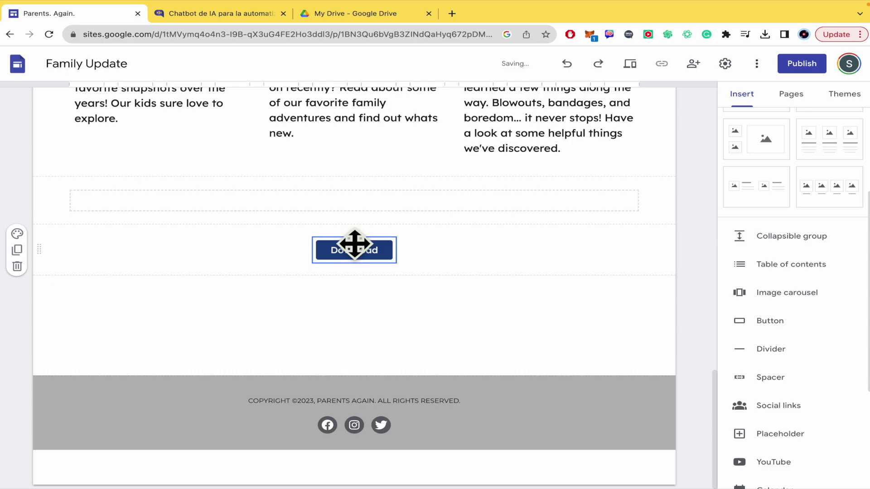
pyautogui.click(373, 249)
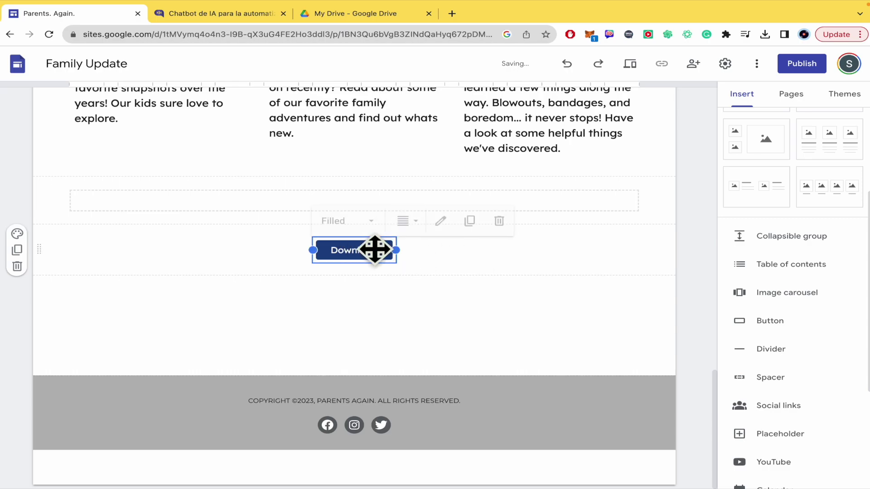
pyautogui.click(461, 267)
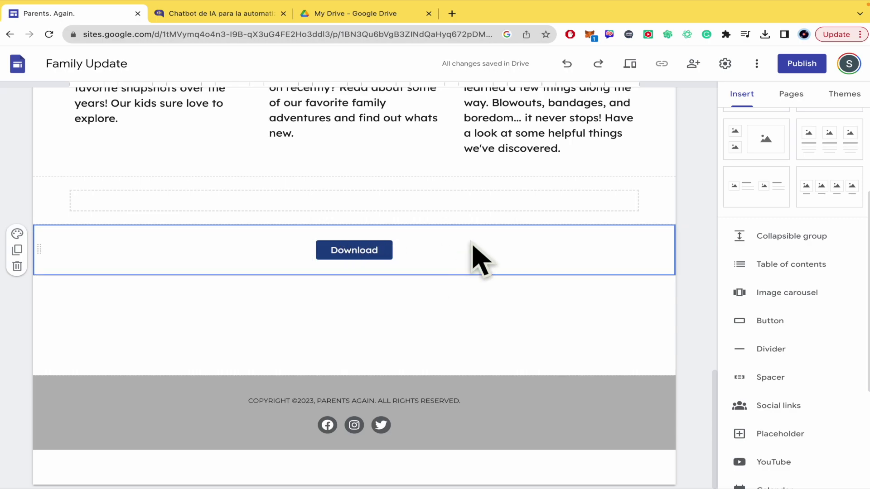
# Publish the site at the testforvideo24 address and view the live page
pyautogui.click(801, 66)
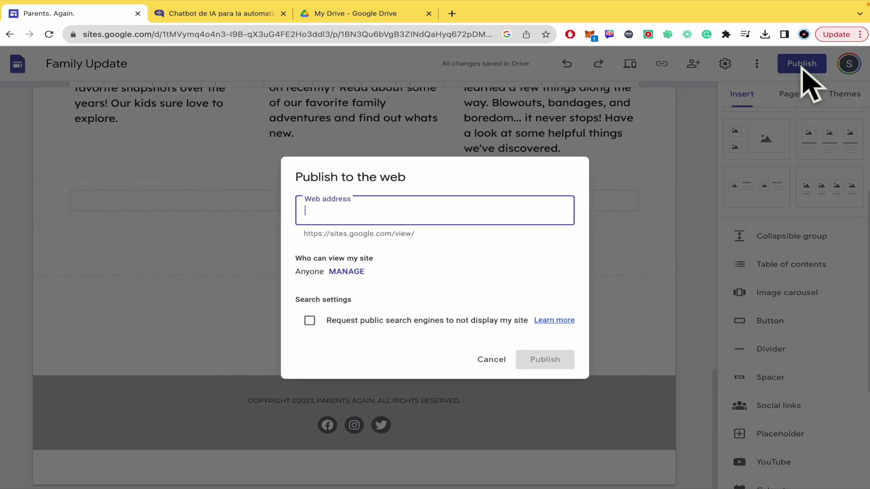
pyautogui.write('testforvideo24')
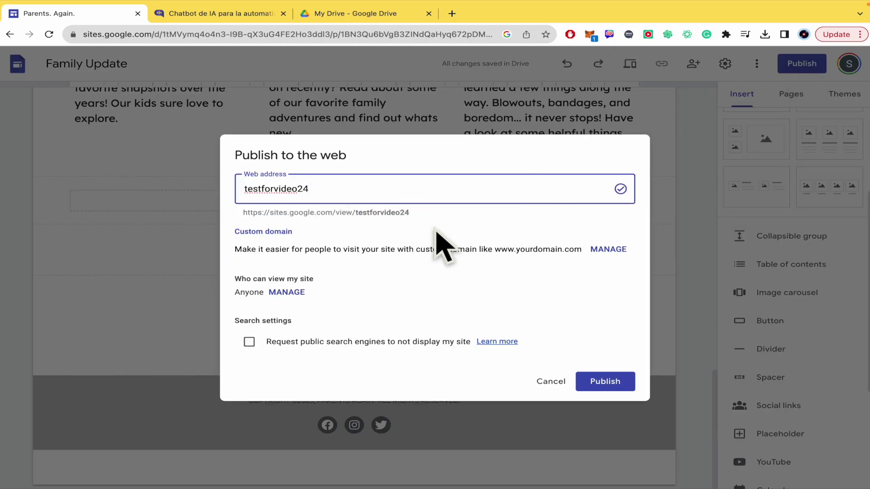
pyautogui.click(605, 381)
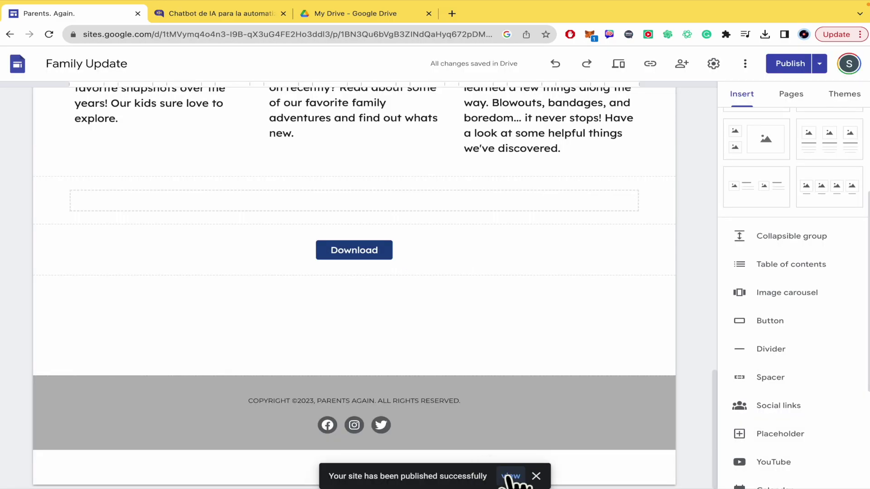
pyautogui.click(508, 477)
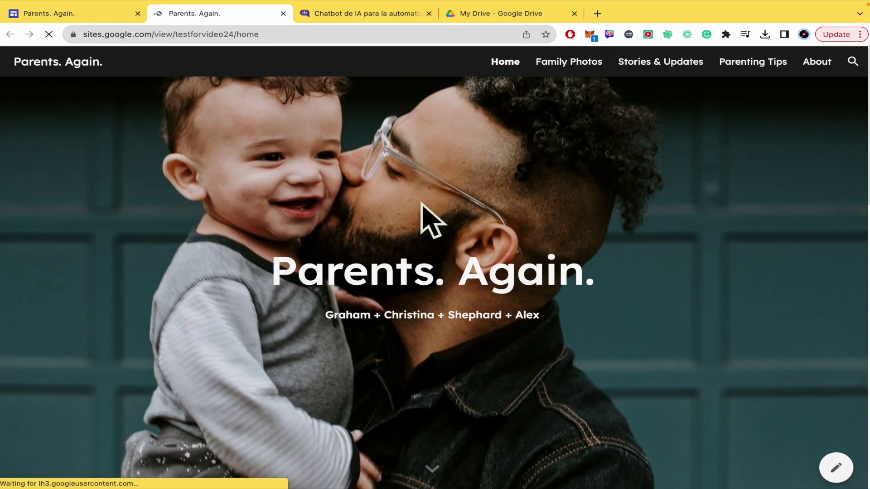
pyautogui.scroll(-10, 423, 213)
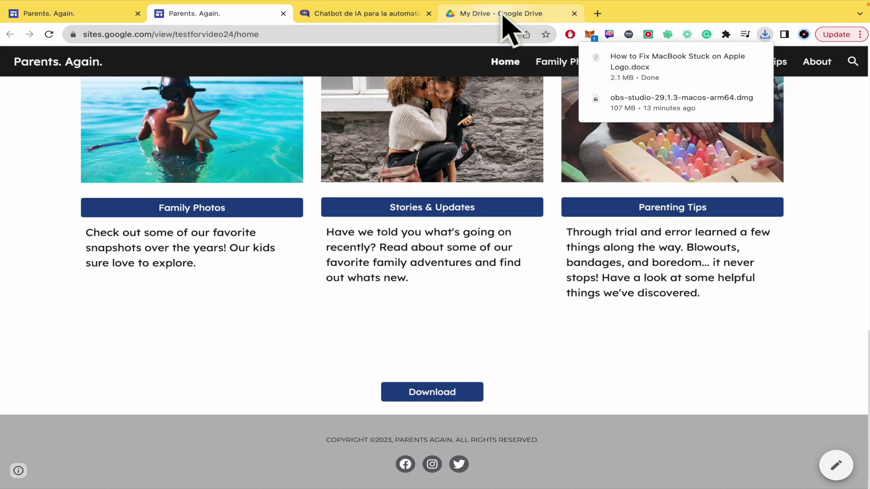
# Delete the document ID so the download URL ends at id= again
pyautogui.hotkey('ctrl', 'Left')
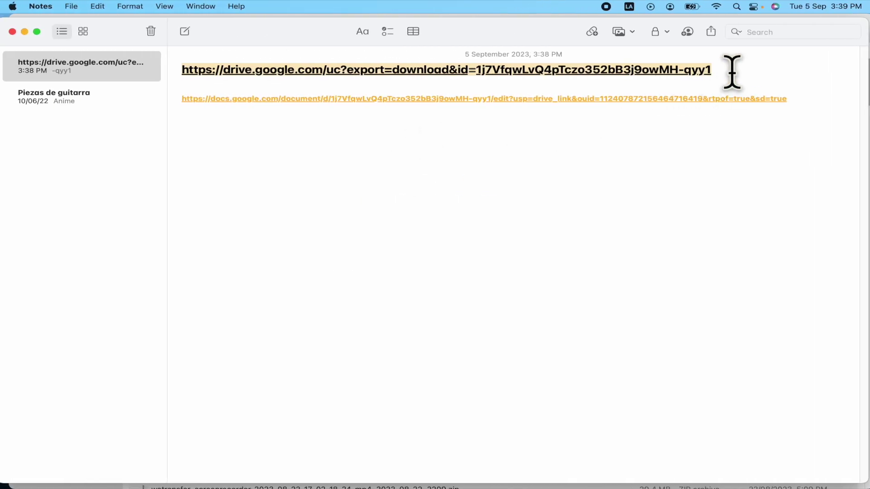
pyautogui.click(731, 72)
pyautogui.hotkey('shift', 'Left')
pyautogui.hotkey('shift', 'Left')
pyautogui.hotkey('shift', 'Left')
pyautogui.hotkey('shift', 'Left')
pyautogui.hotkey('shift', 'Left')
pyautogui.hotkey('shift', 'Left')
pyautogui.hotkey('shift', 'Left')
pyautogui.hotkey('shift', 'Left')
pyautogui.hotkey('shift', 'Left')
pyautogui.hotkey('shift', 'Left')
pyautogui.hotkey('shift', 'Left')
pyautogui.hotkey('shift', 'Left')
pyautogui.hotkey('shift', 'Left')
pyautogui.hotkey('shift', 'Left')
pyautogui.hotkey('shift', 'Left')
pyautogui.hotkey('shift', 'Left')
pyautogui.hotkey('shift', 'Left')
pyautogui.hotkey('shift', 'Left')
pyautogui.hotkey('shift', 'Left')
pyautogui.hotkey('shift', 'Left')
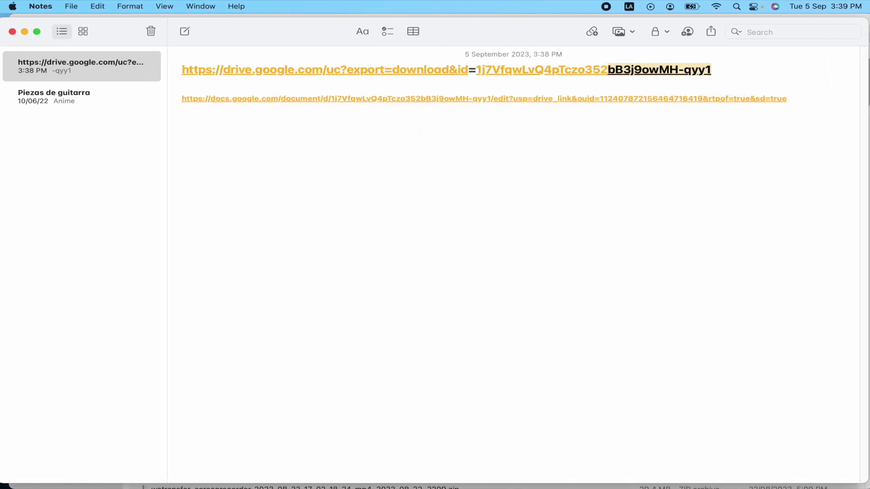
pyautogui.hotkey('shift', 'Left')
pyautogui.hotkey('shift', 'Left')
pyautogui.hotkey('shift', 'Left')
pyautogui.hotkey('shift', 'Left')
pyautogui.hotkey('shift', 'Left')
pyautogui.hotkey('shift', 'Left')
pyautogui.hotkey('shift', 'Left')
pyautogui.hotkey('shift', 'Left')
pyautogui.hotkey('shift', 'Left')
pyautogui.hotkey('shift', 'Left')
pyautogui.hotkey('shift', 'Left')
pyautogui.hotkey('shift', 'Left')
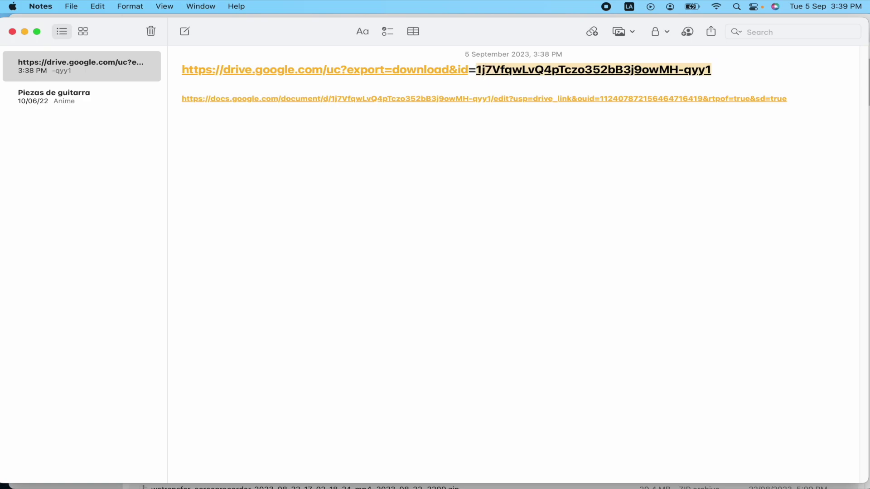
pyautogui.press('BackSpace')
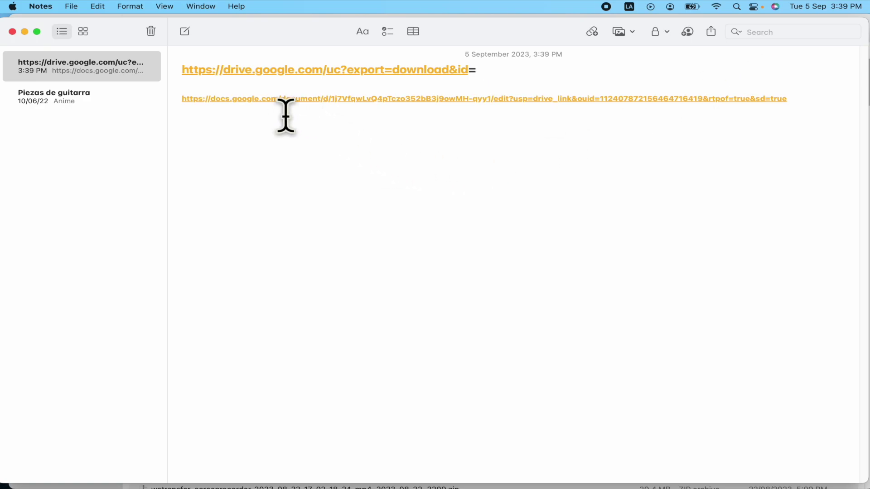
# Select the document ID in the Google Docs sharing link
pyautogui.click(314, 117)
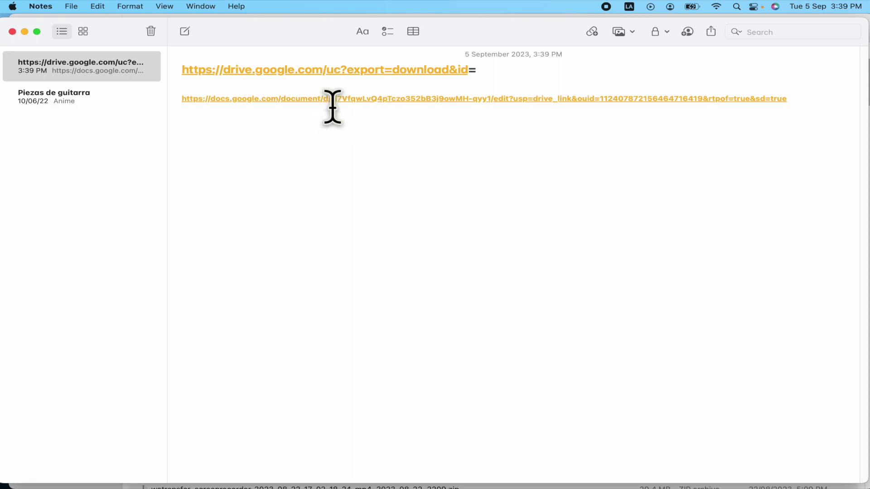
pyautogui.press('BackSpace')
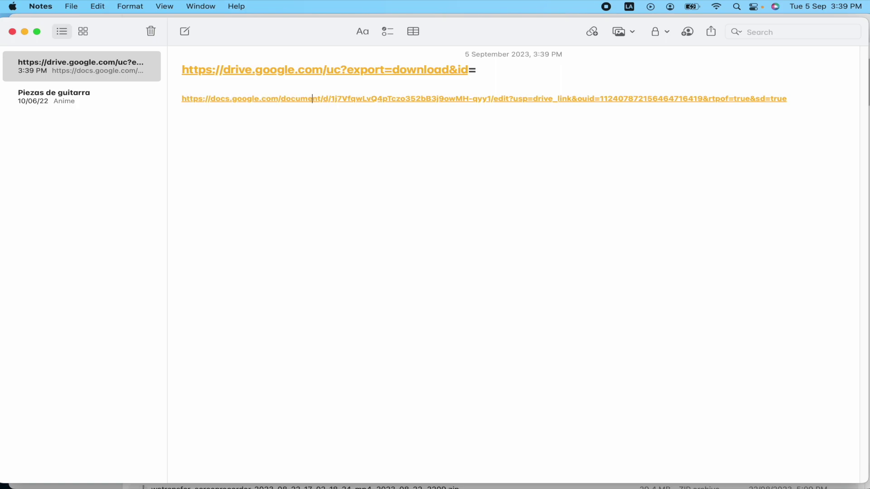
pyautogui.moveTo(334, 99); pyautogui.dragTo(491, 99)
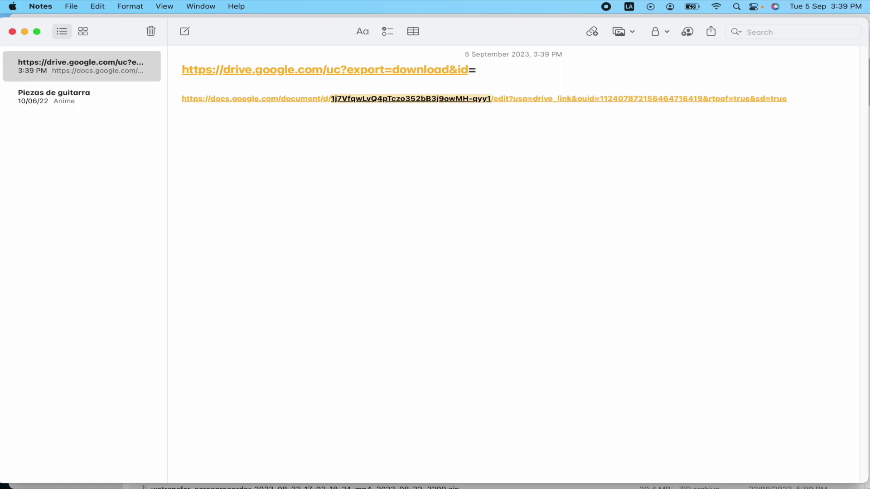